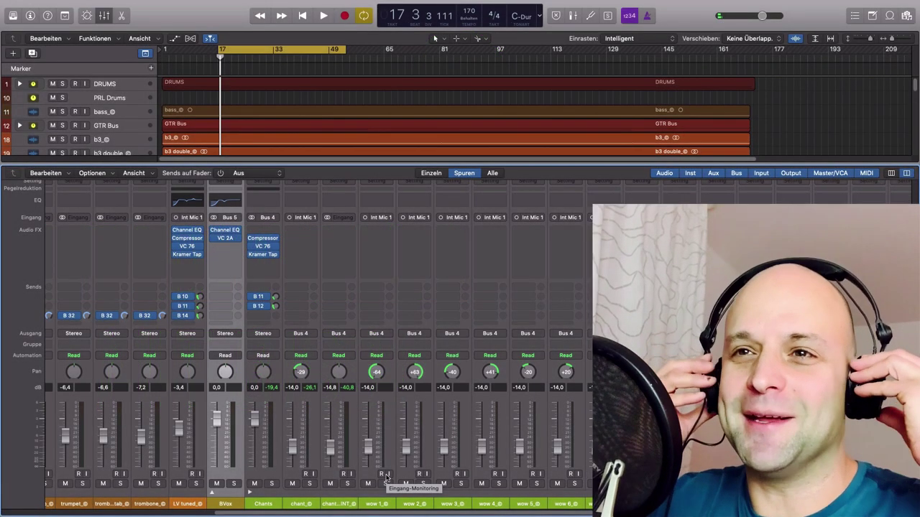
Play the song and shorten the cycle range so that it starts at about bar 31
key(space)
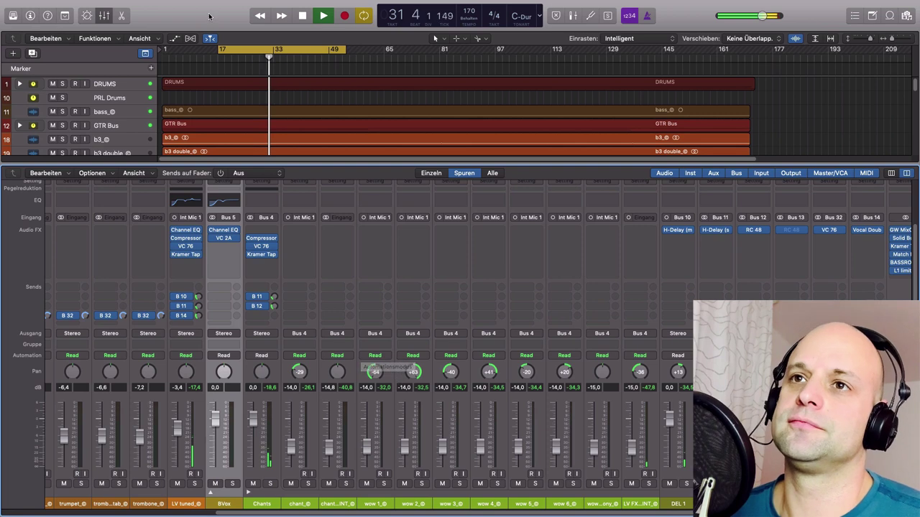
drag(219, 51, 267, 78)
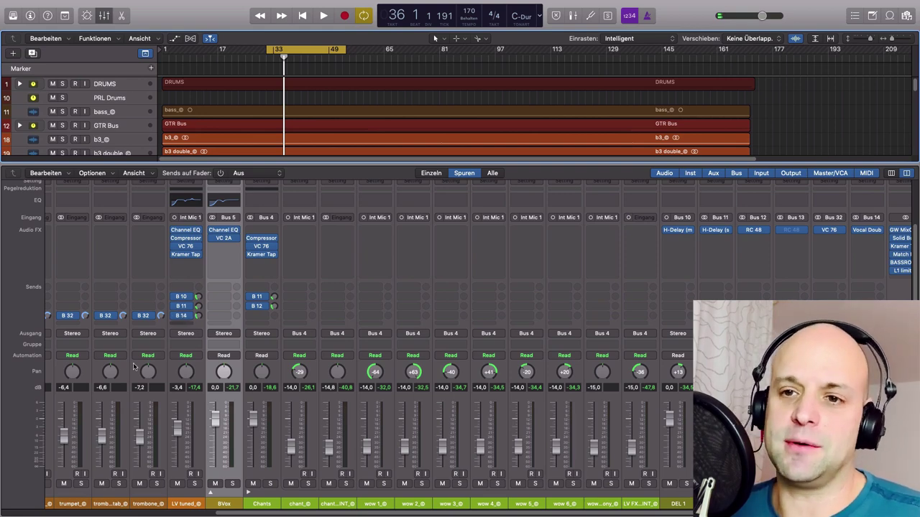
Add a send to the unused Bus 15 on the LV tuned lead vocal channel
click(190, 505)
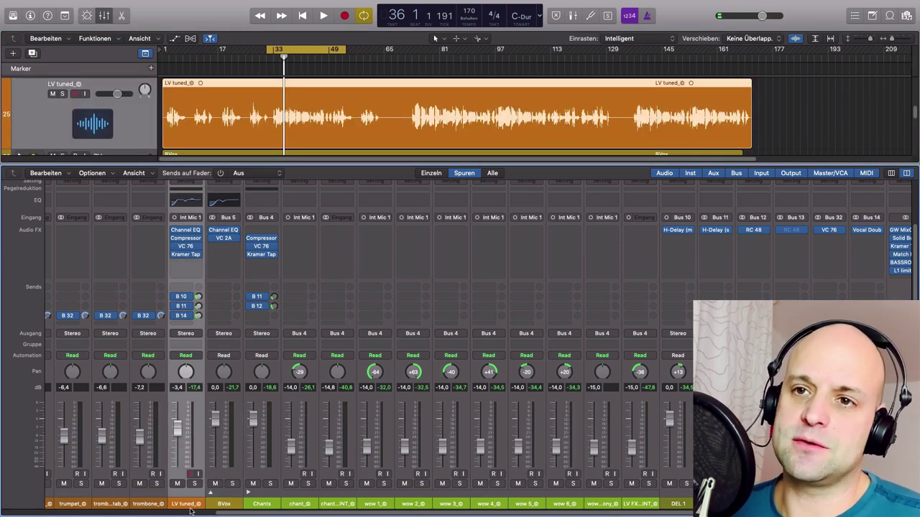
click(186, 325)
mouse_move(193, 337)
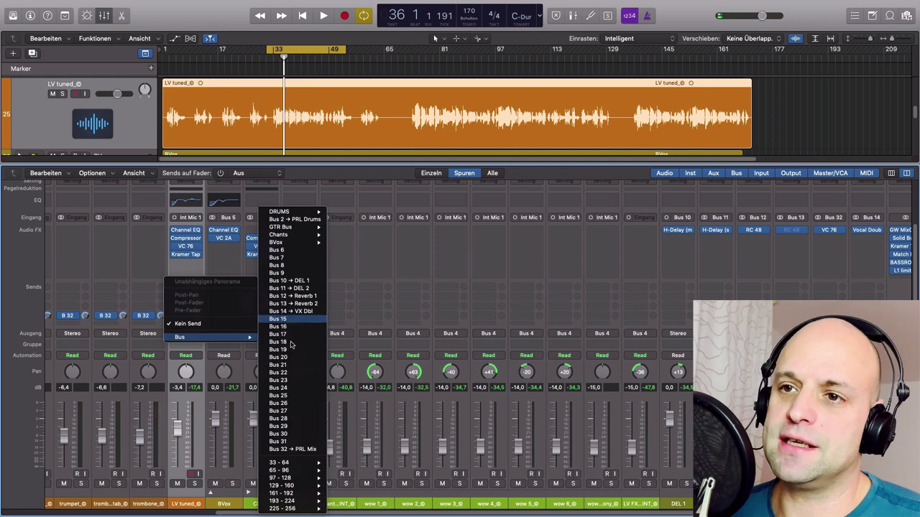
click(278, 318)
scroll(287, 323, right, 3)
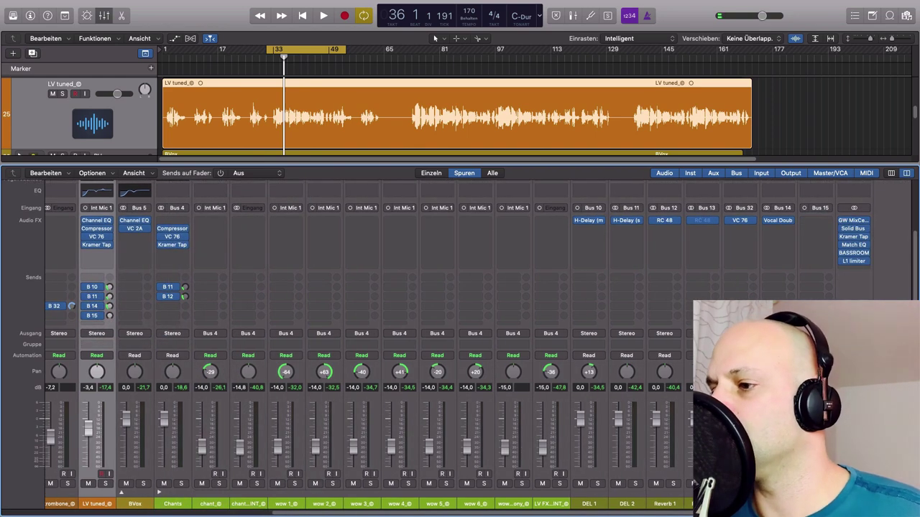
Name the new Bus 15 aux channel VOX ORL and create an arrangement track for it
click(816, 504)
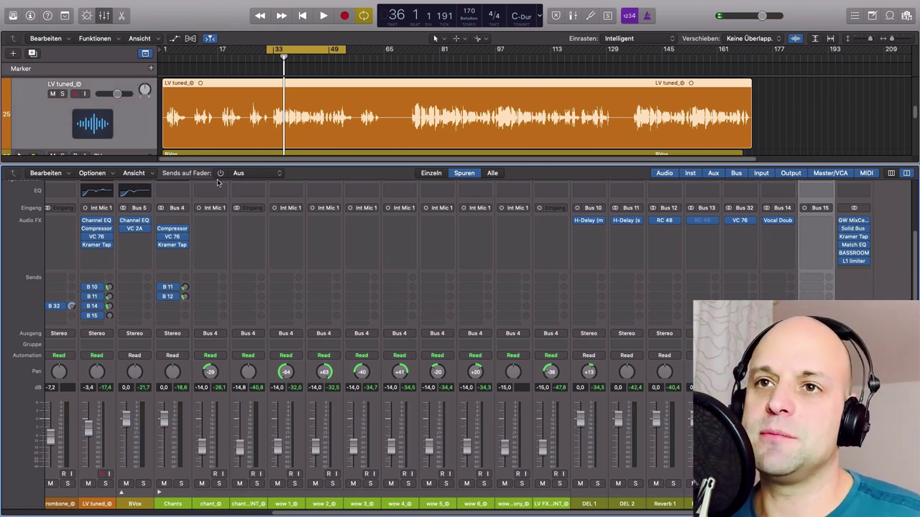
click(93, 173)
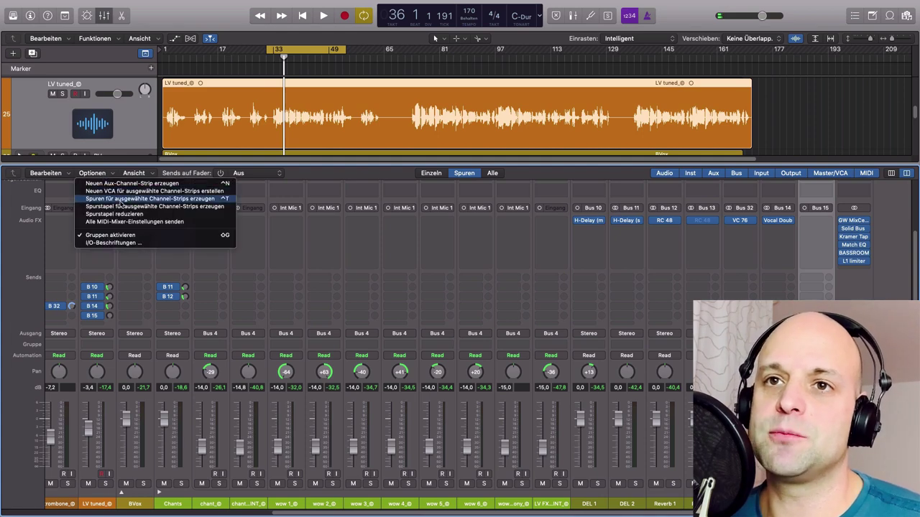
click(120, 199)
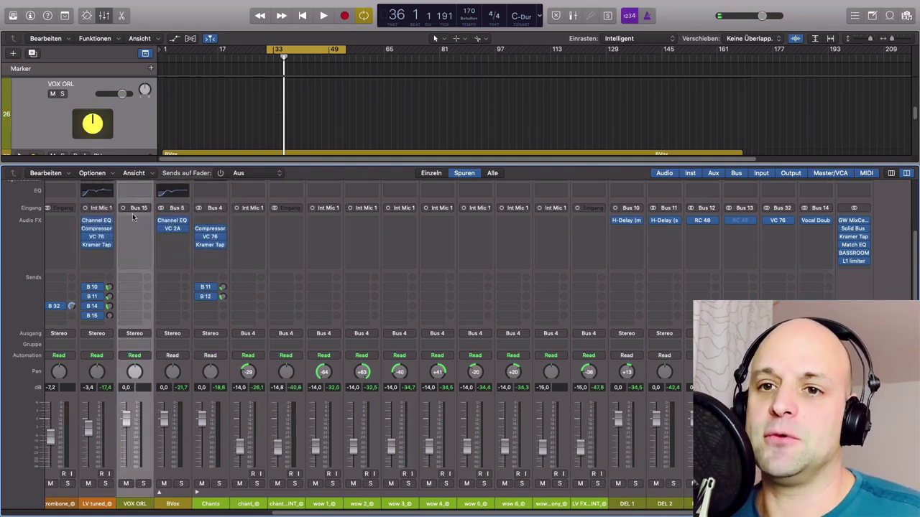
Set LV tuned's Bus 15 send to 0.0 dB and solo the VOX ORL channel to listen to it
scroll(171, 342, left, 3)
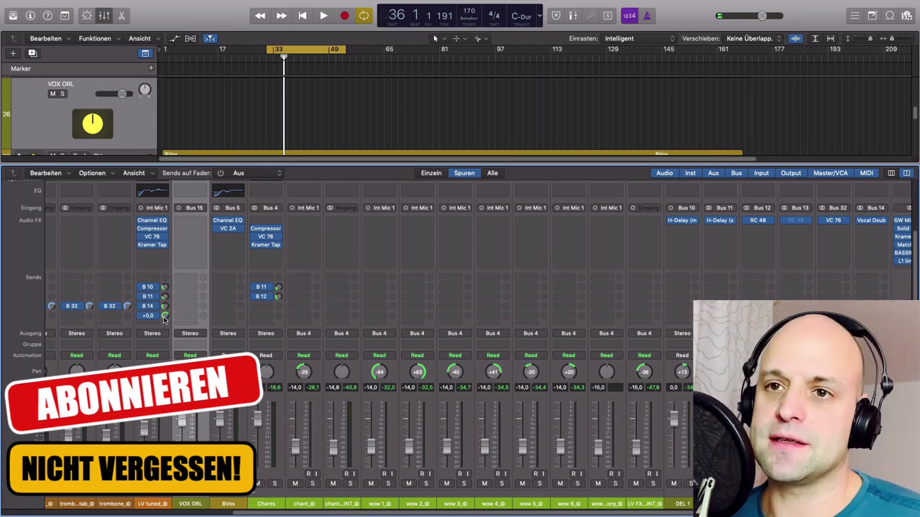
click(198, 484)
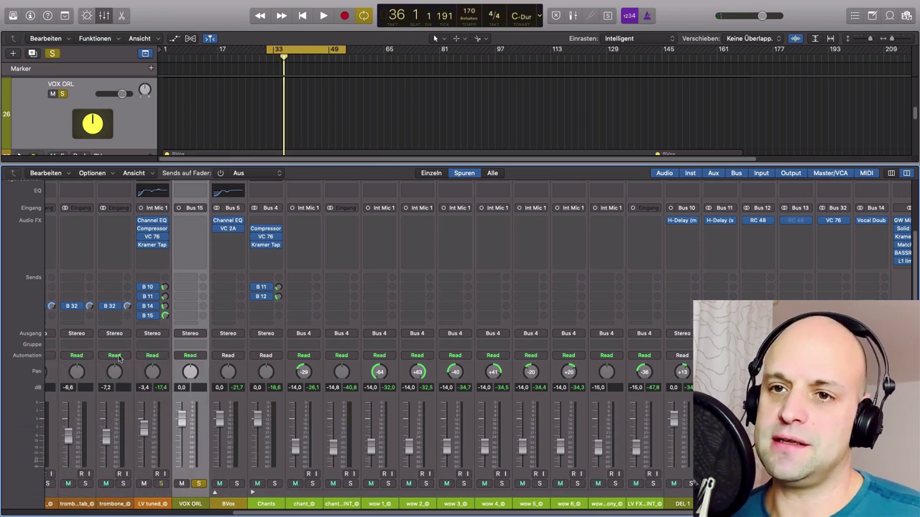
key(space)
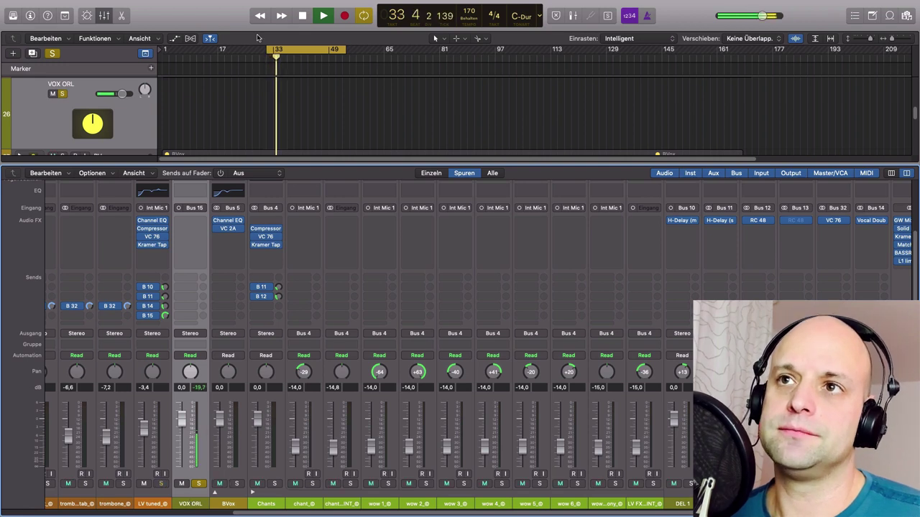
key(space)
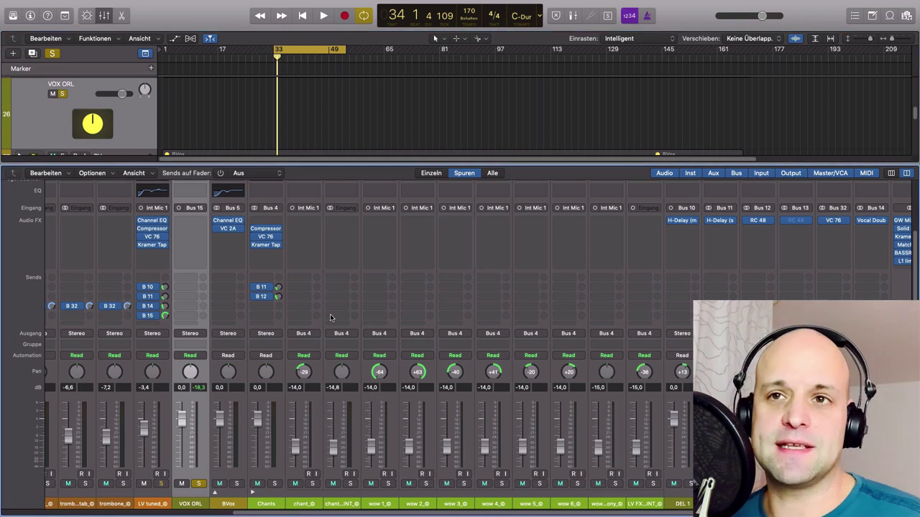
Add a Channel EQ to VOX ORL and enable its low cut at about 1520 Hz
click(186, 189)
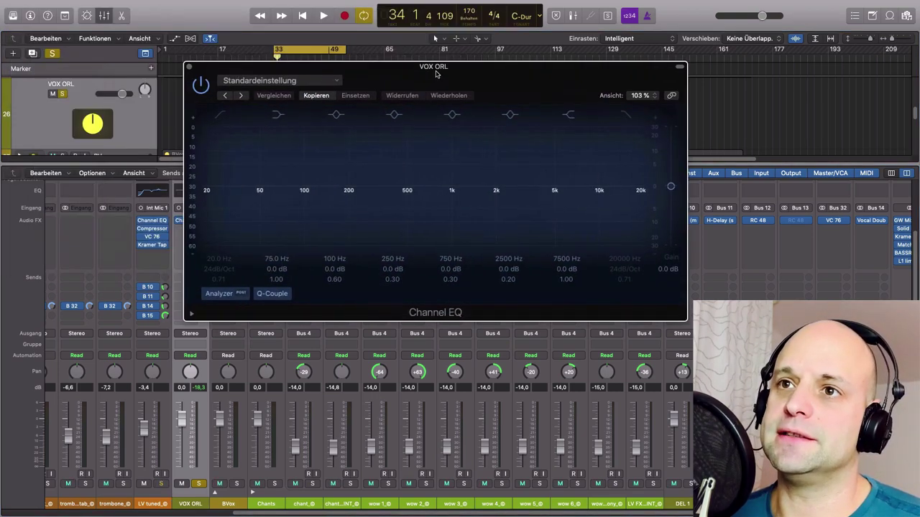
click(212, 113)
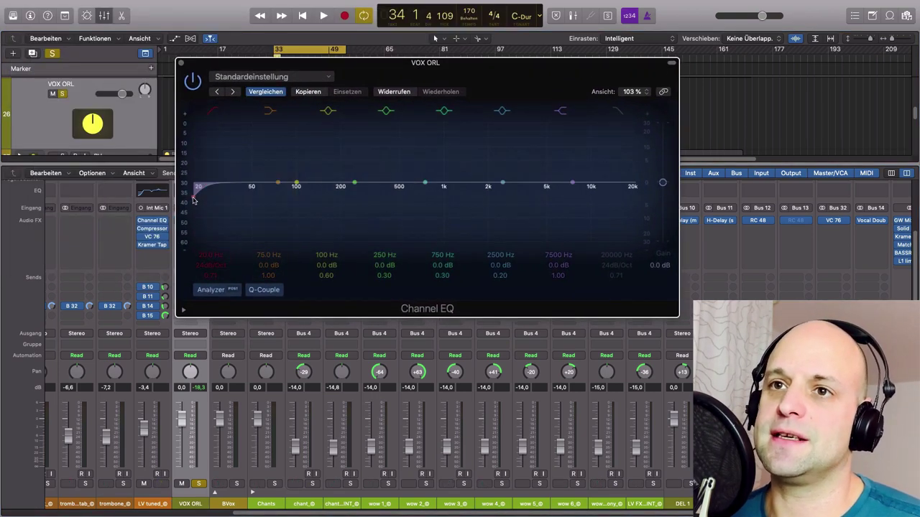
drag(195, 201, 496, 201)
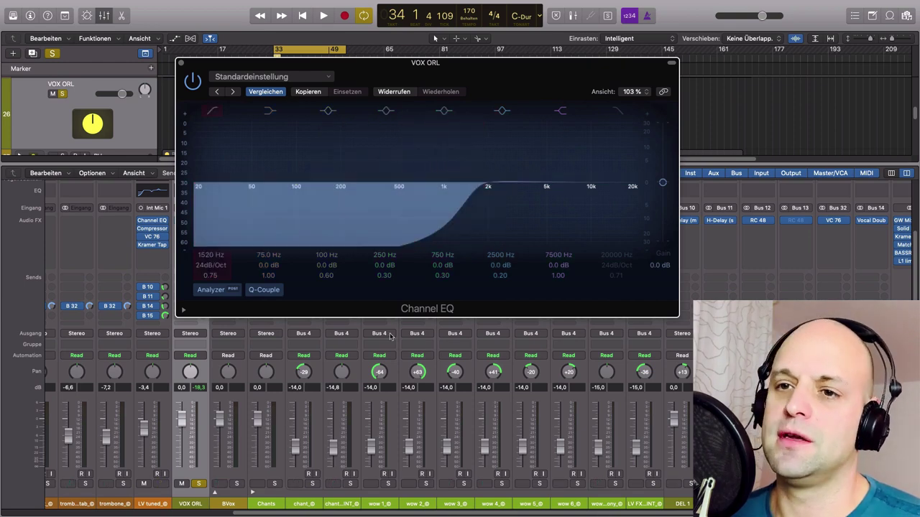
Play the soloed VOX ORL channel and compare its sound with the Channel EQ bypassed and active
drag(352, 78, 429, 93)
key(space)
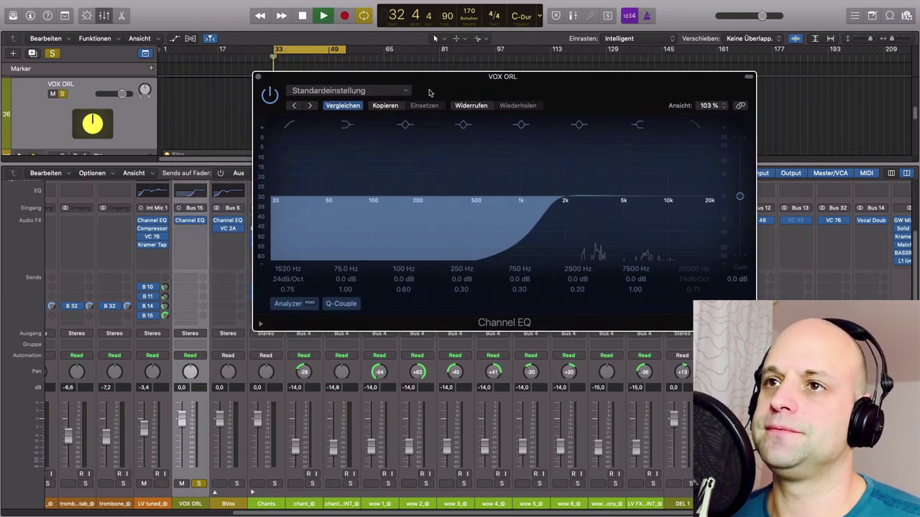
click(270, 96)
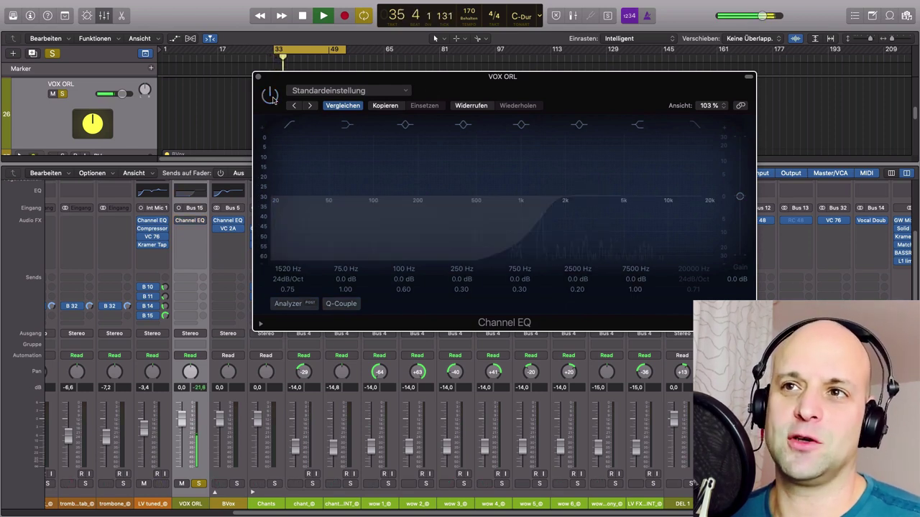
click(270, 95)
drag(484, 93, 406, 107)
key(space)
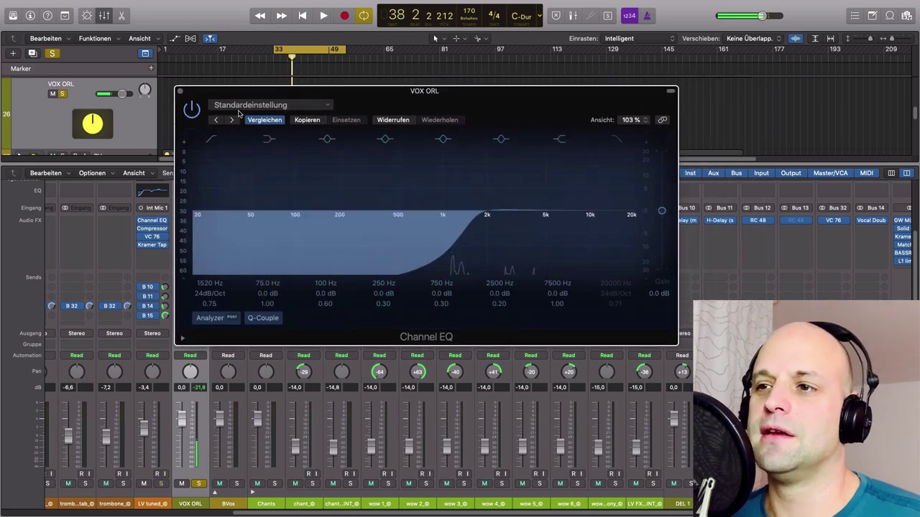
click(180, 91)
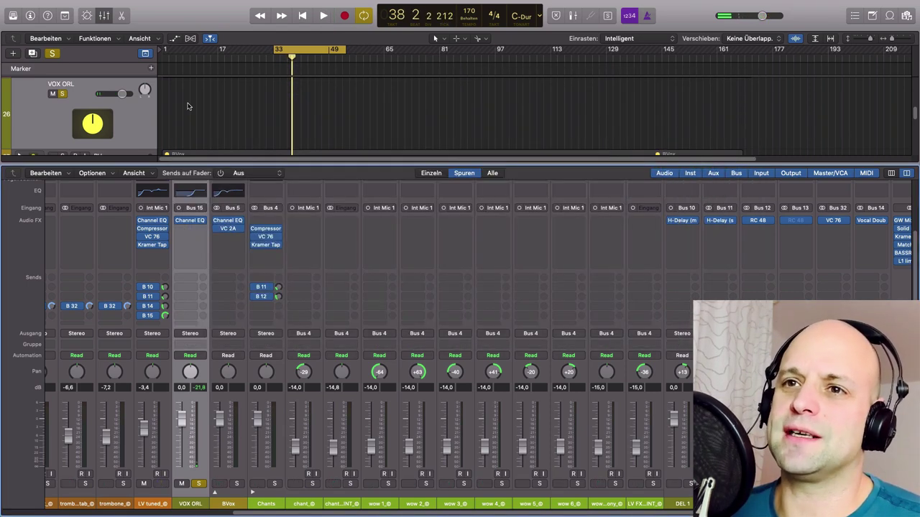
Insert a mono Vintage Console EQ after the Channel EQ on VOX ORL
click(201, 230)
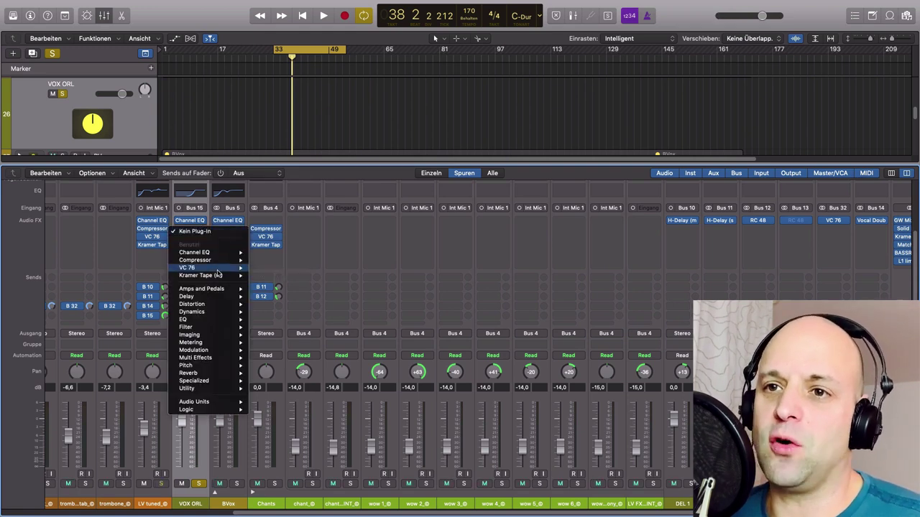
mouse_move(237, 317)
mouse_move(320, 351)
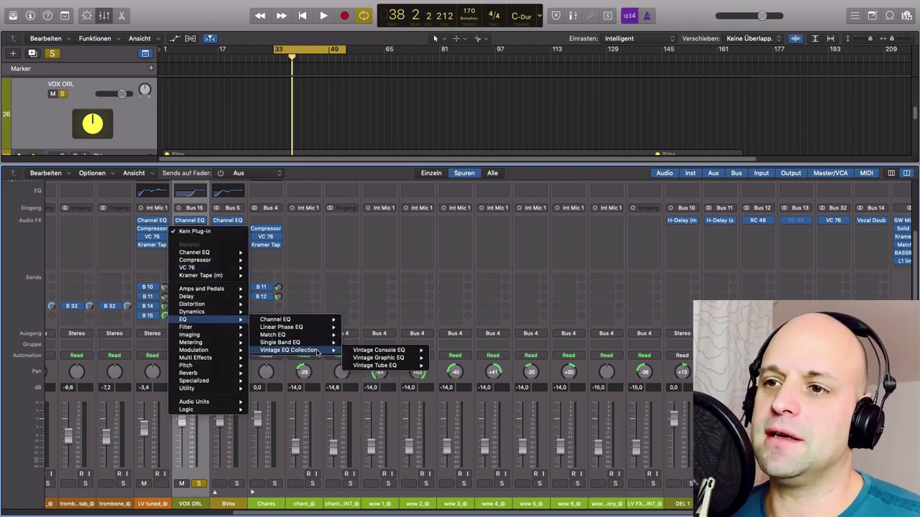
mouse_move(396, 351)
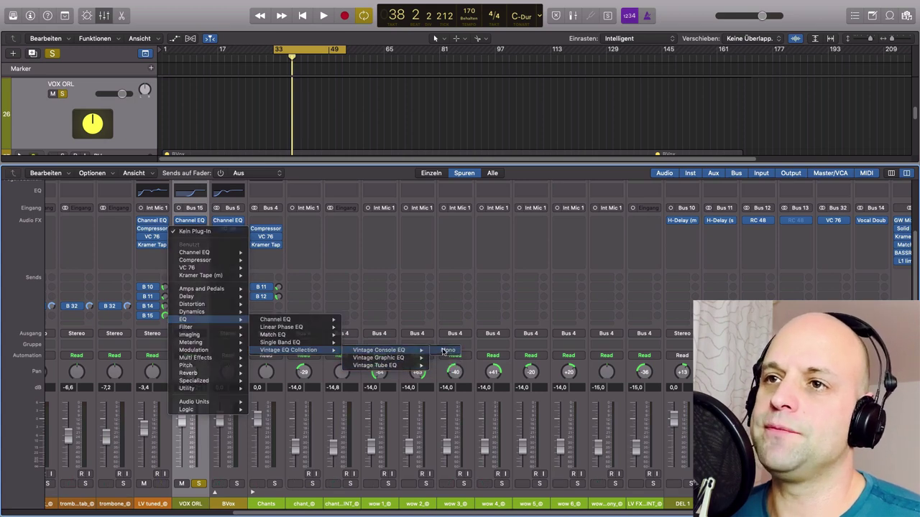
click(440, 350)
drag(309, 37, 437, 167)
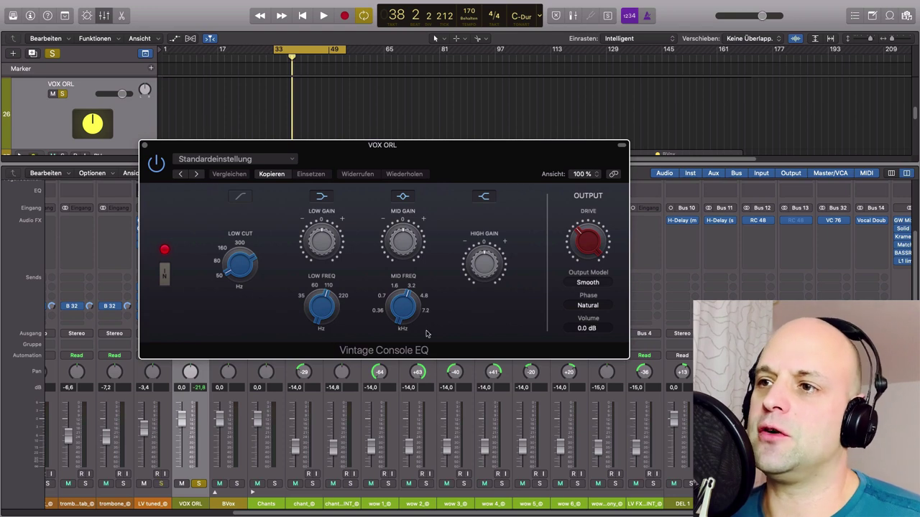
Adjust the Vintage Console EQ's high gain while listening to the soloed VOX ORL channel
mouse_move(485, 259)
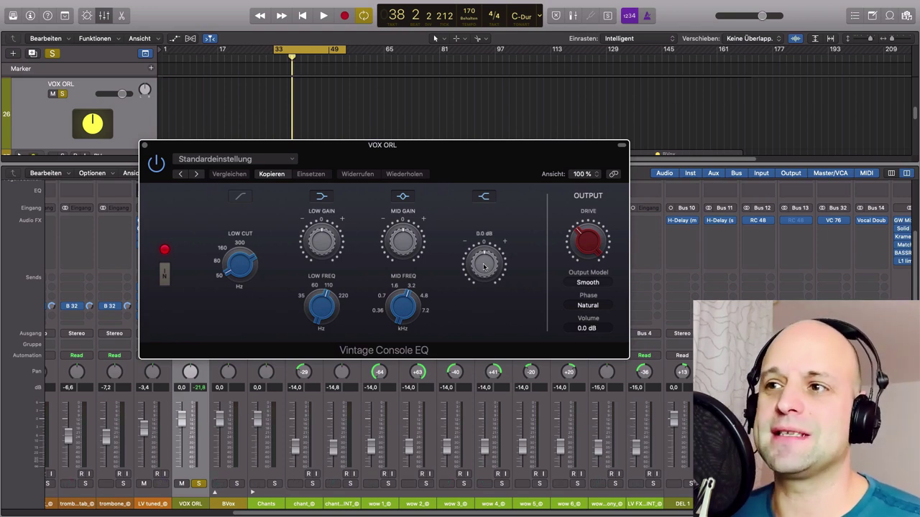
key(space)
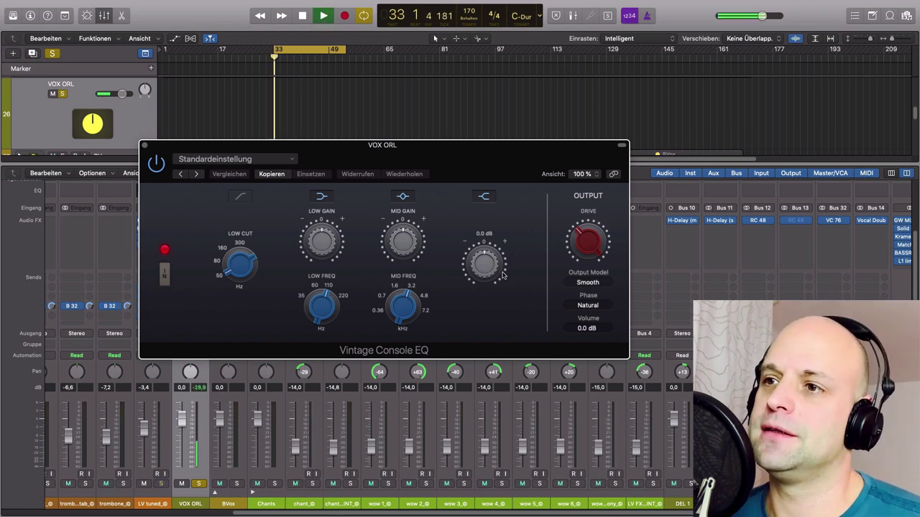
drag(485, 279, 481, 261)
drag(156, 174, 300, 175)
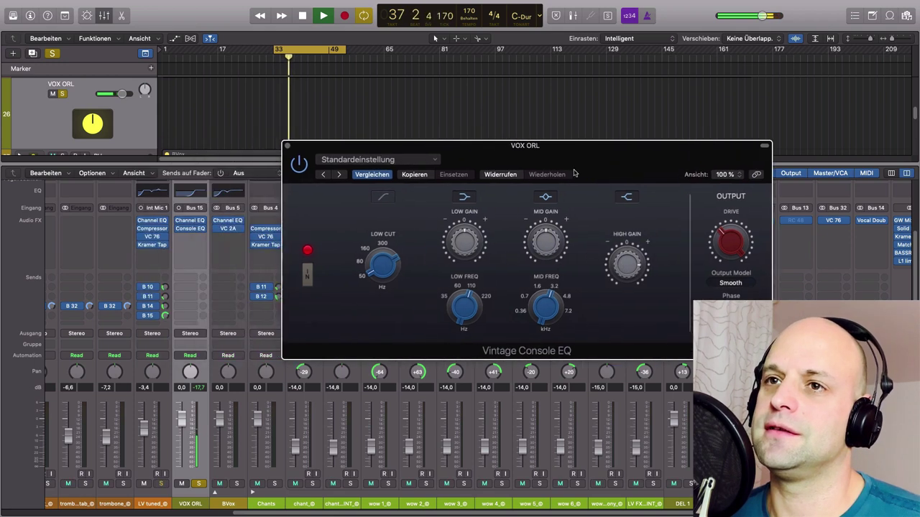
key(space)
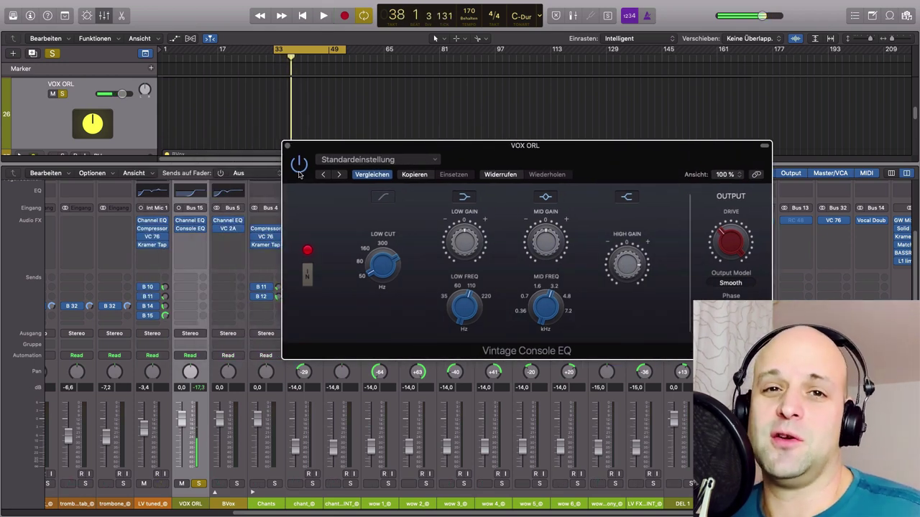
click(287, 146)
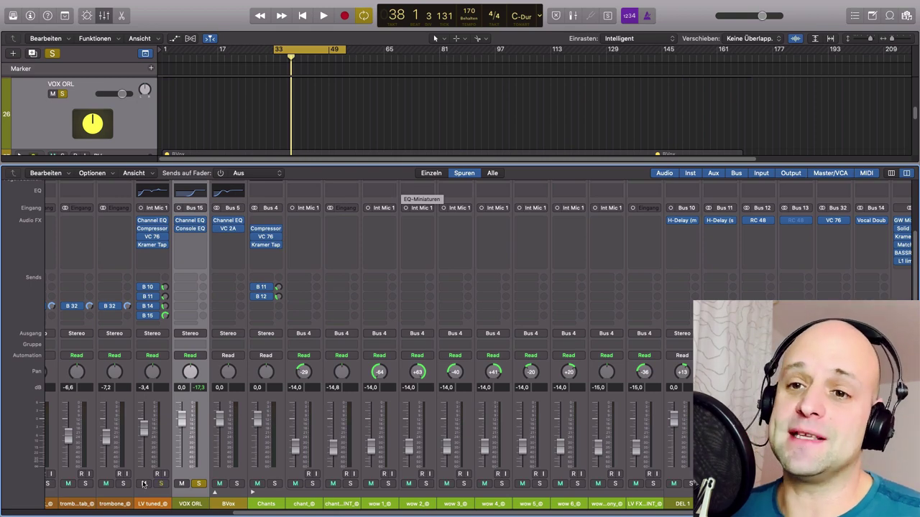
Insert the mono Waves Aphex Vintage Exciter after the Console EQ on VOX ORL
click(202, 238)
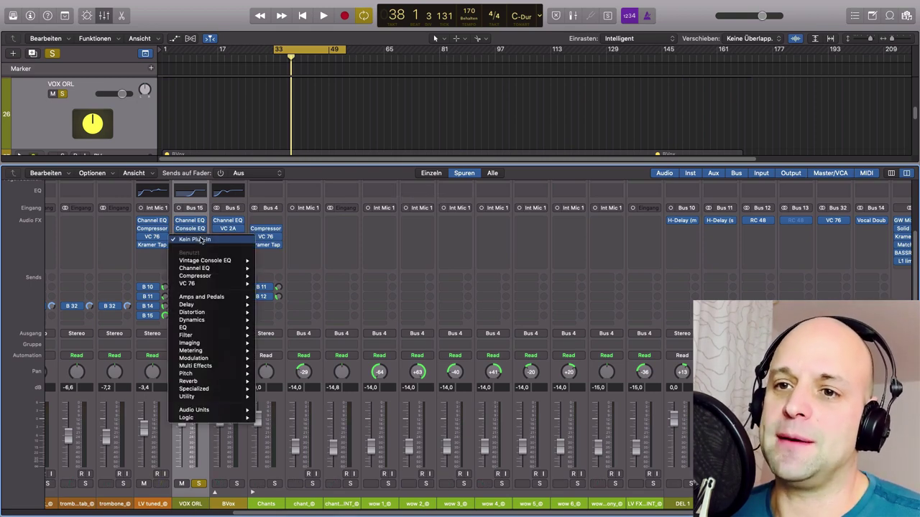
mouse_move(205, 410)
mouse_move(307, 474)
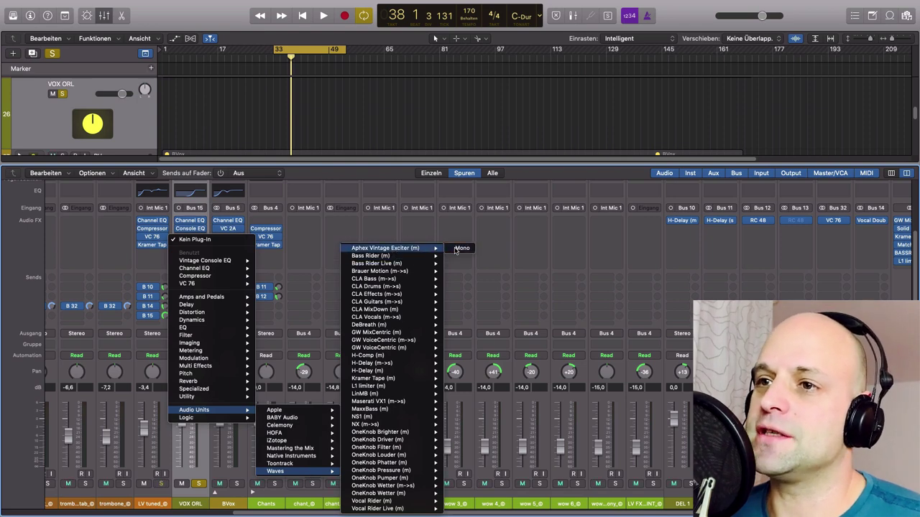
click(455, 249)
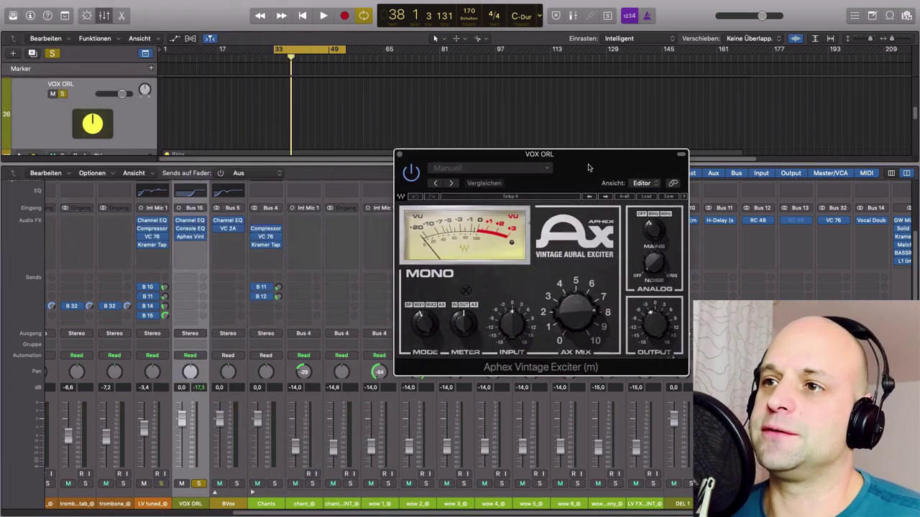
Load the VG Vocal factory preset in the Aphex Vintage Exciter
drag(587, 168, 467, 135)
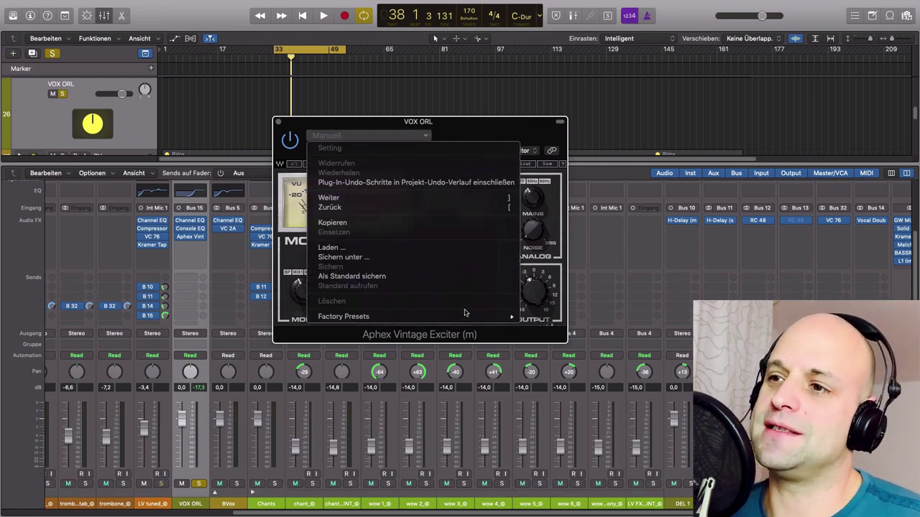
mouse_move(467, 316)
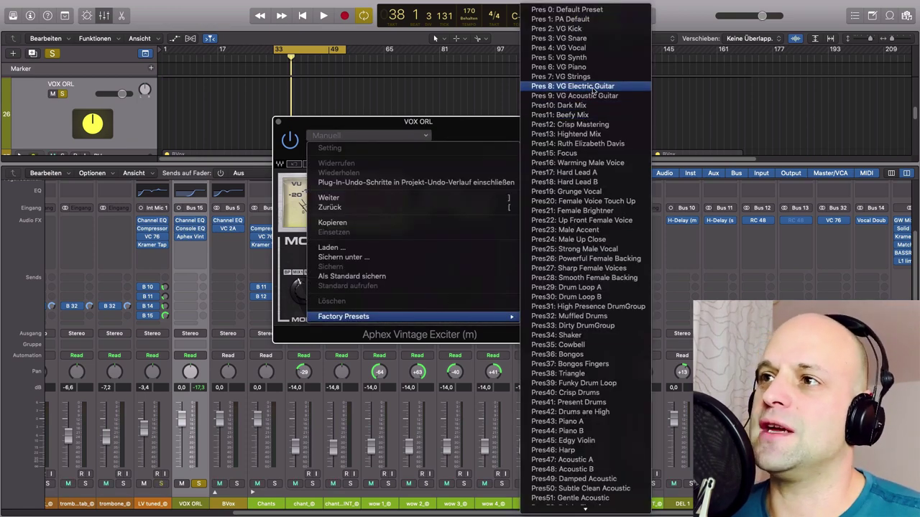
click(581, 49)
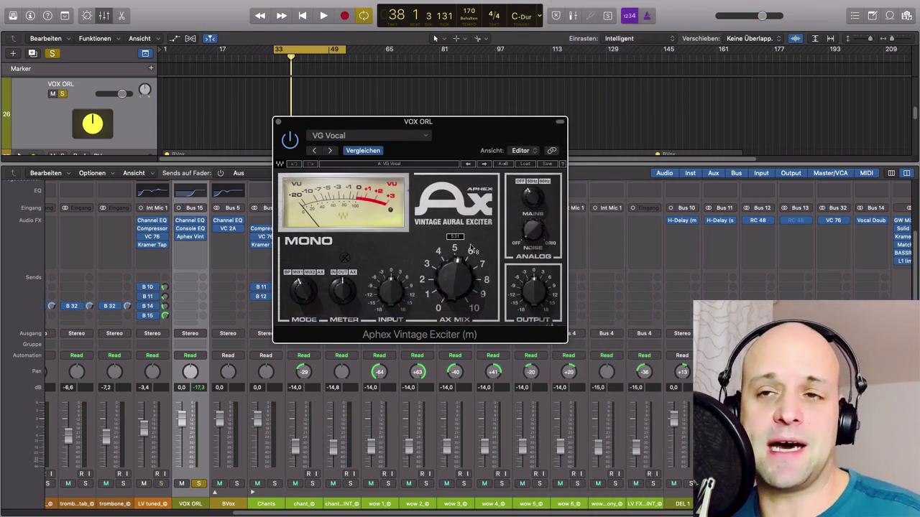
drag(465, 136, 480, 176)
mouse_move(481, 323)
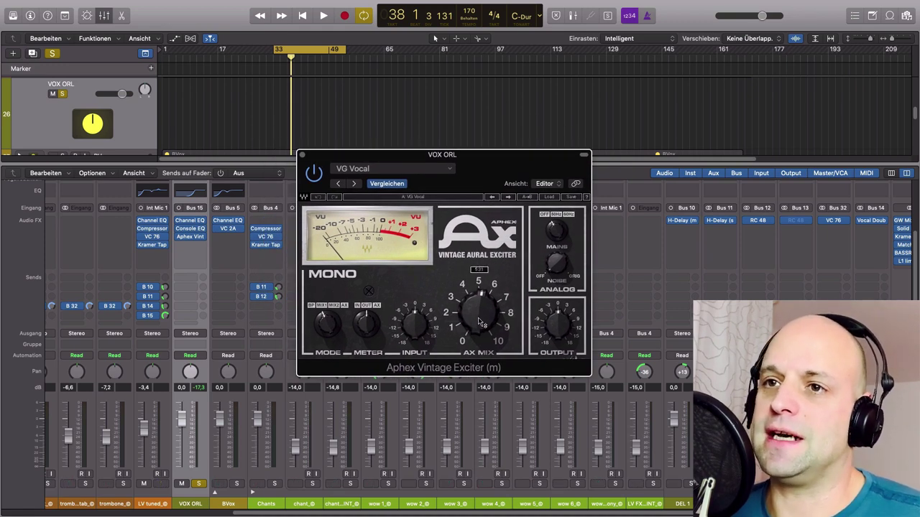
Raise the Aphex Vintage Exciter's AX Mix while listening to the soloed VOX ORL channel, and close the plug-in
key(space)
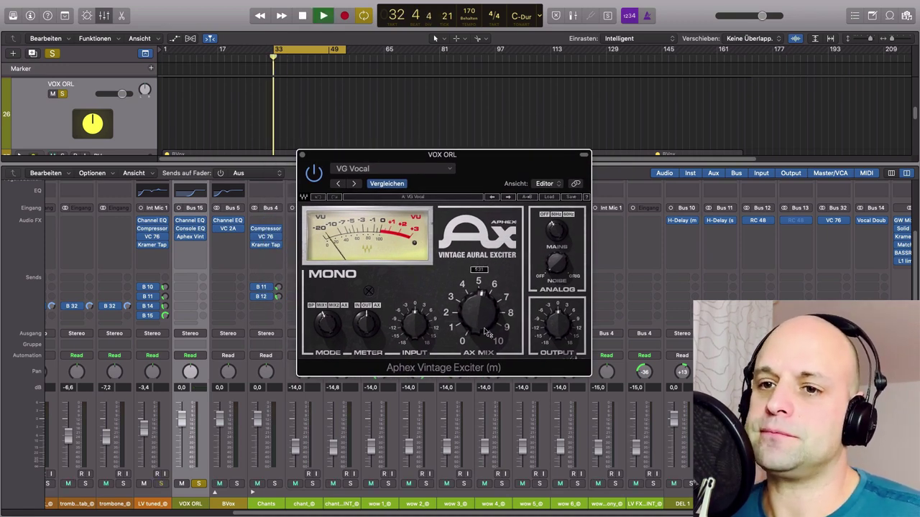
drag(483, 325, 483, 310)
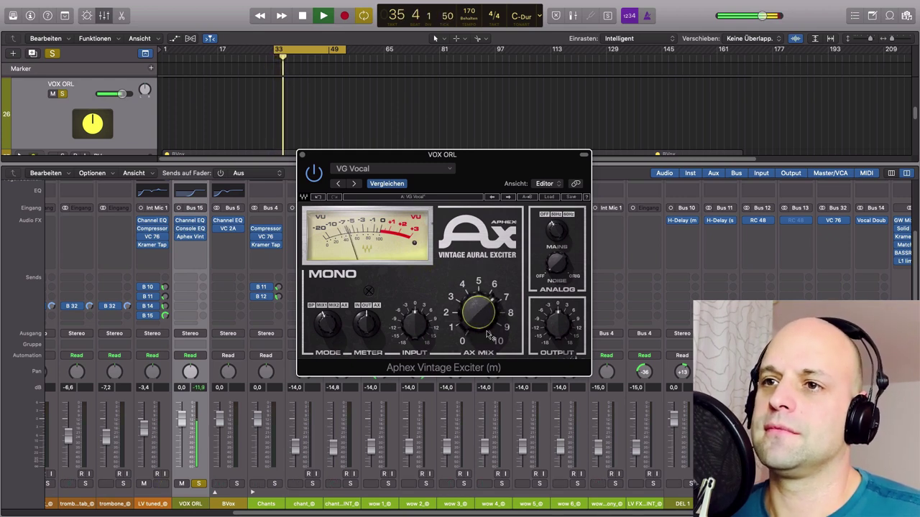
key(space)
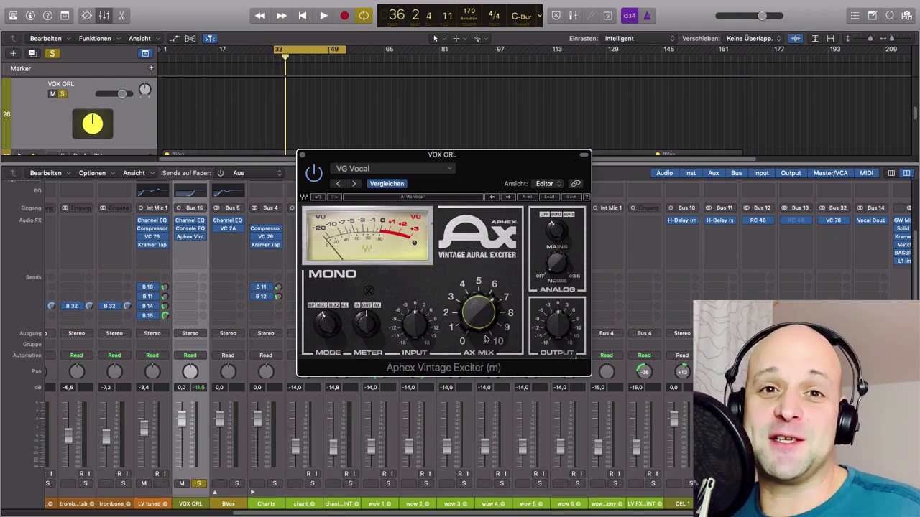
click(302, 155)
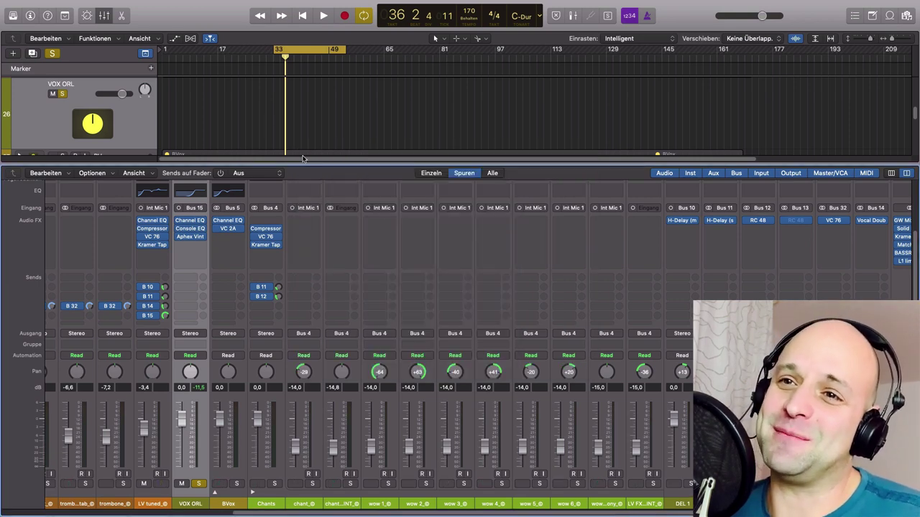
Insert a mono VC 76 compressor after the Aphex Vintage Exciter on VOX ORL
click(196, 247)
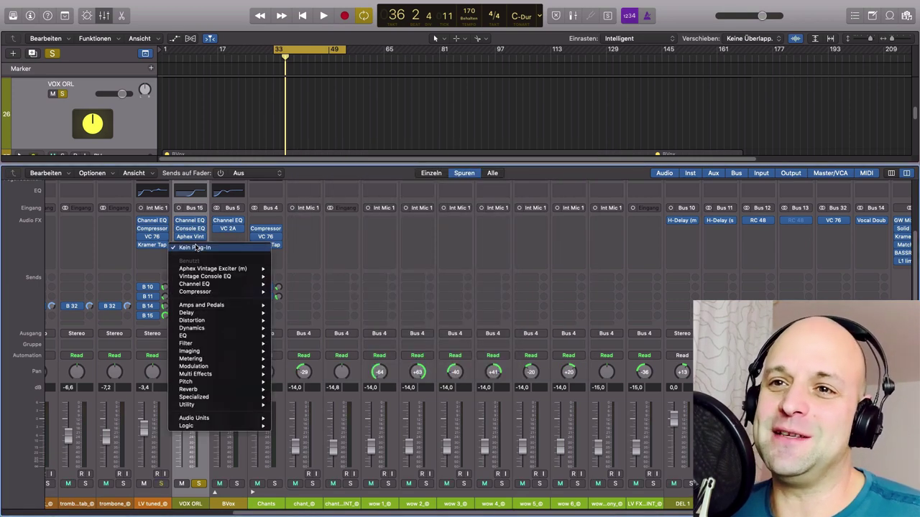
key(Escape)
key(space)
click(197, 248)
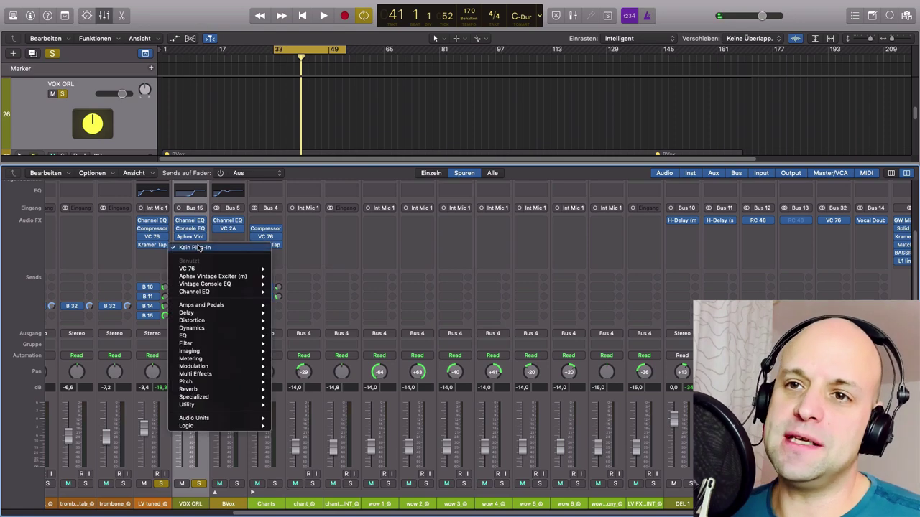
mouse_move(195, 271)
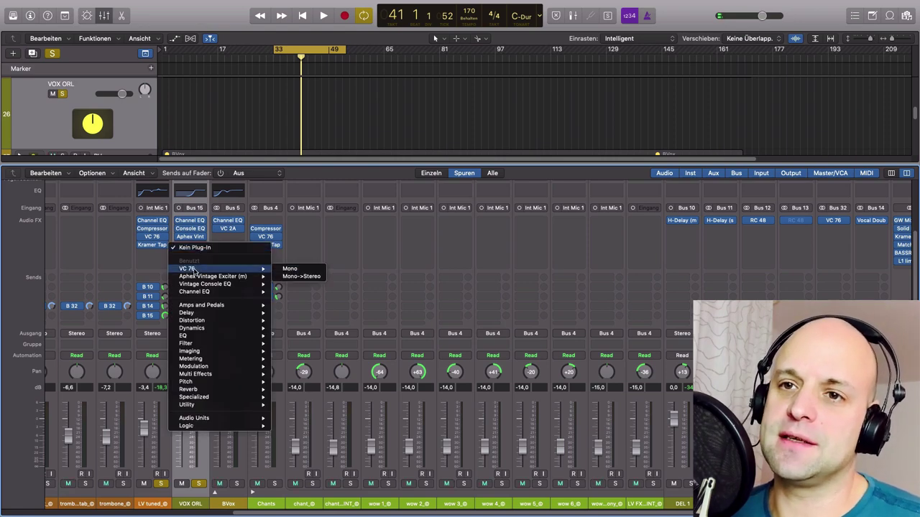
click(291, 270)
Load the Vocal factory preset in the VC 76 and move its window clear of the channel strips
click(307, 78)
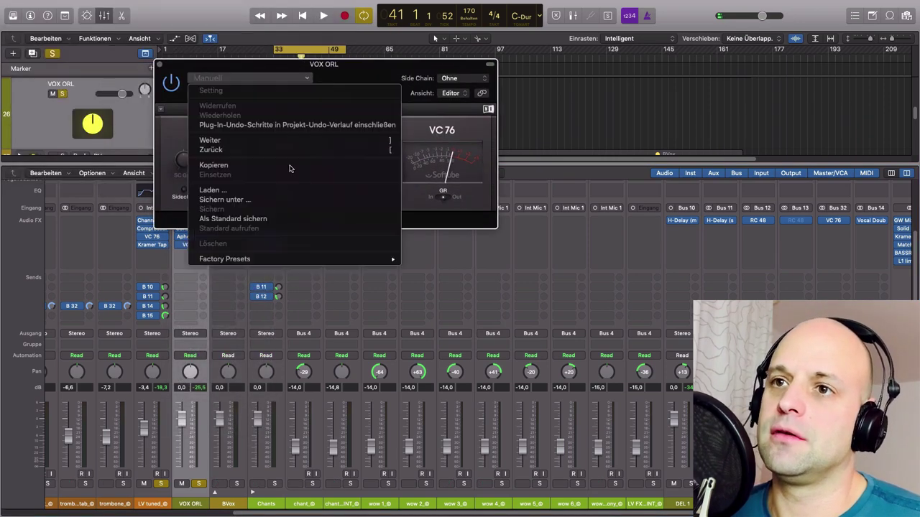
mouse_move(390, 260)
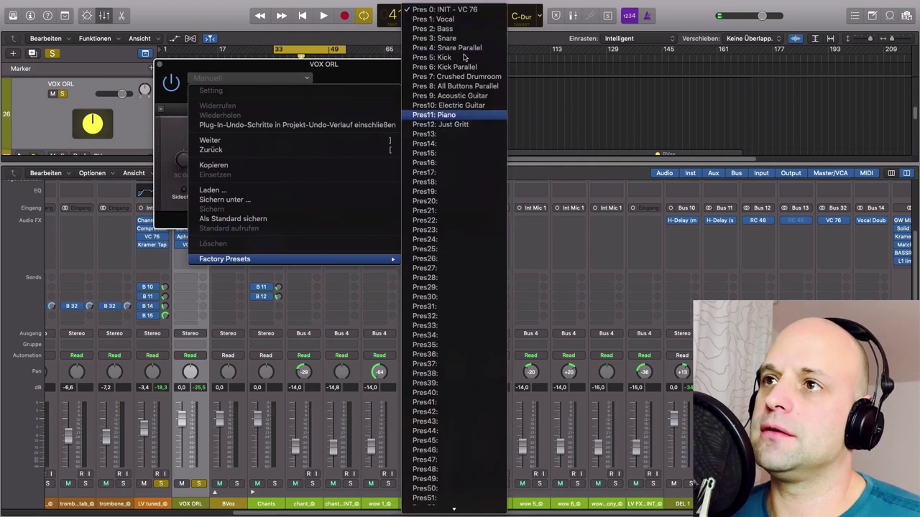
click(452, 19)
drag(351, 77, 484, 140)
Set the VC 76's input to 17.0 and adjust its output level while the vocal plays
key(space)
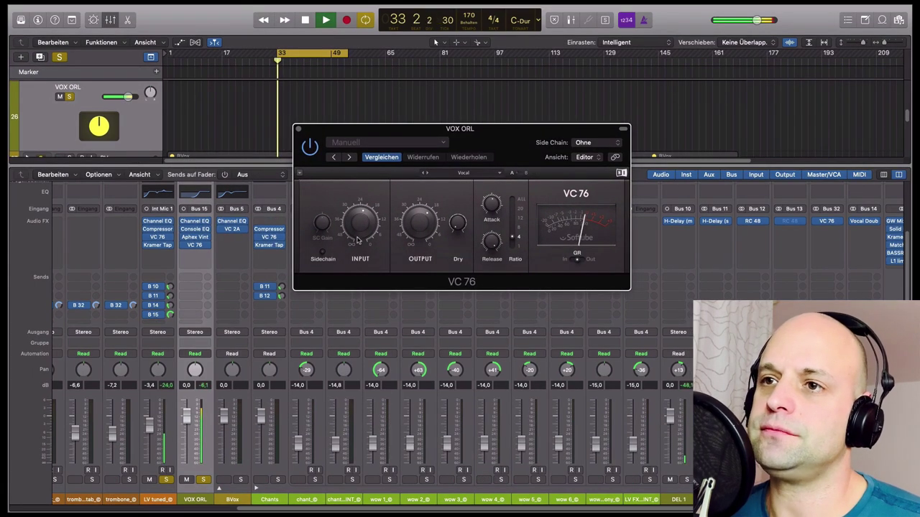
drag(361, 223, 361, 210)
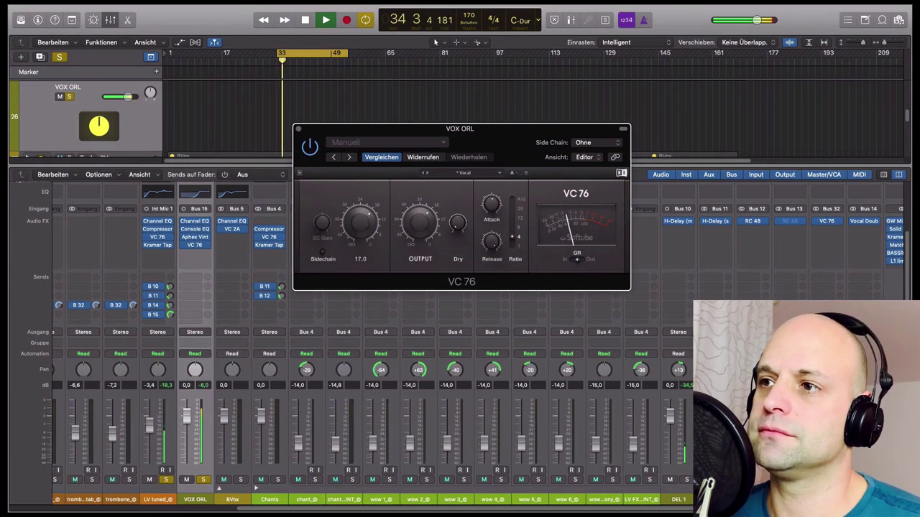
drag(420, 223, 420, 226)
key(space)
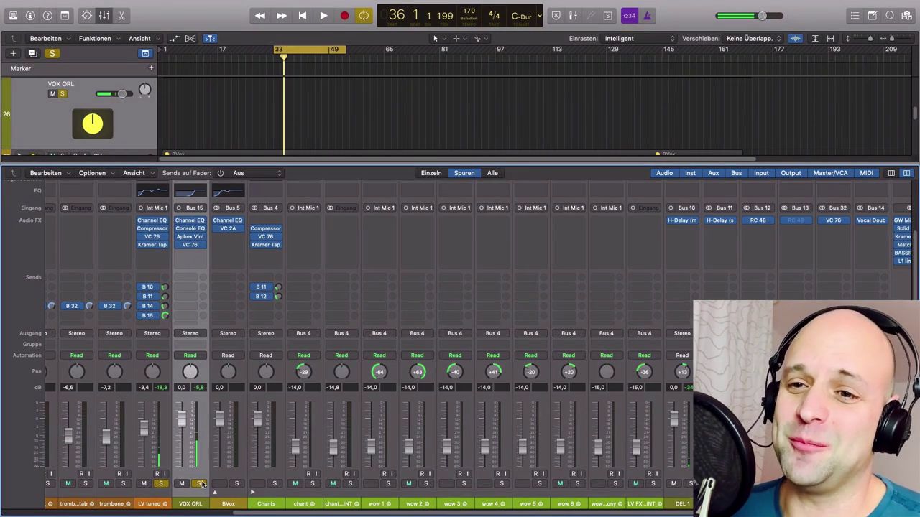
Unsolo VOX ORL, pull its fader down to −∞, and keep the LV tuned lead vocal soloed
click(200, 485)
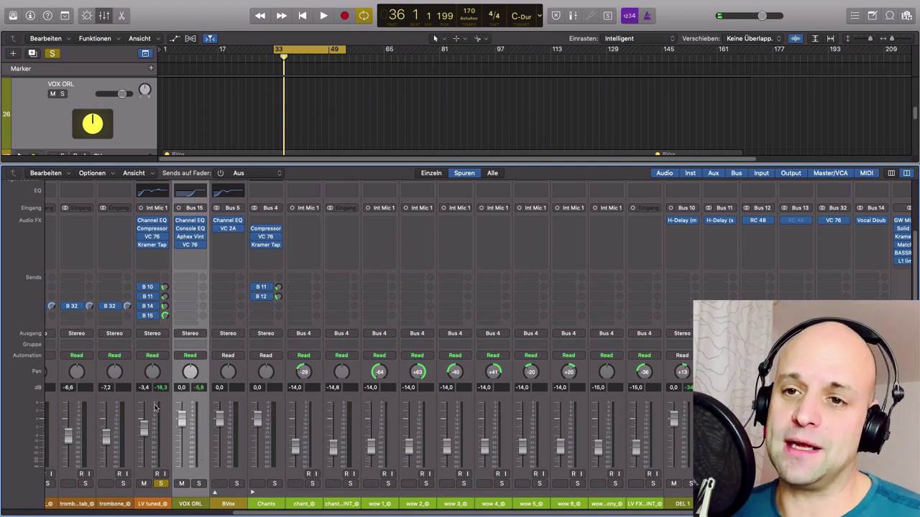
drag(182, 419, 182, 467)
click(163, 504)
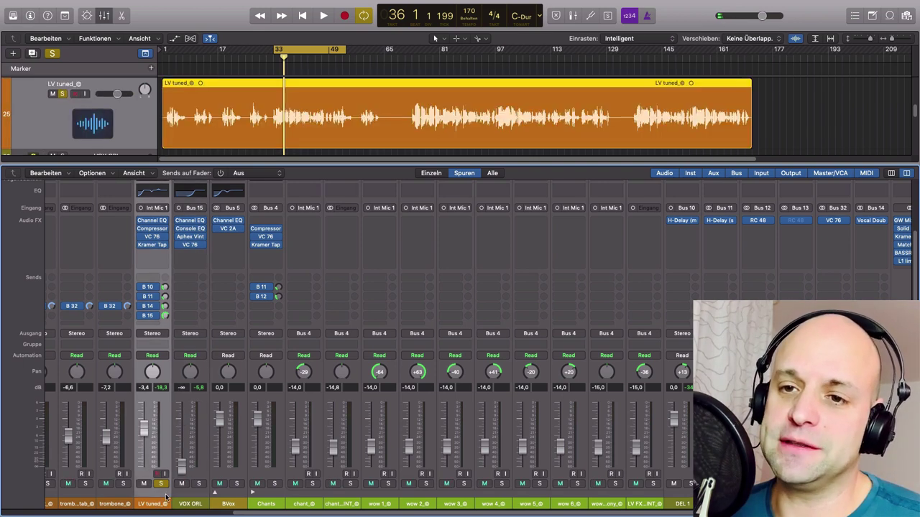
click(162, 483)
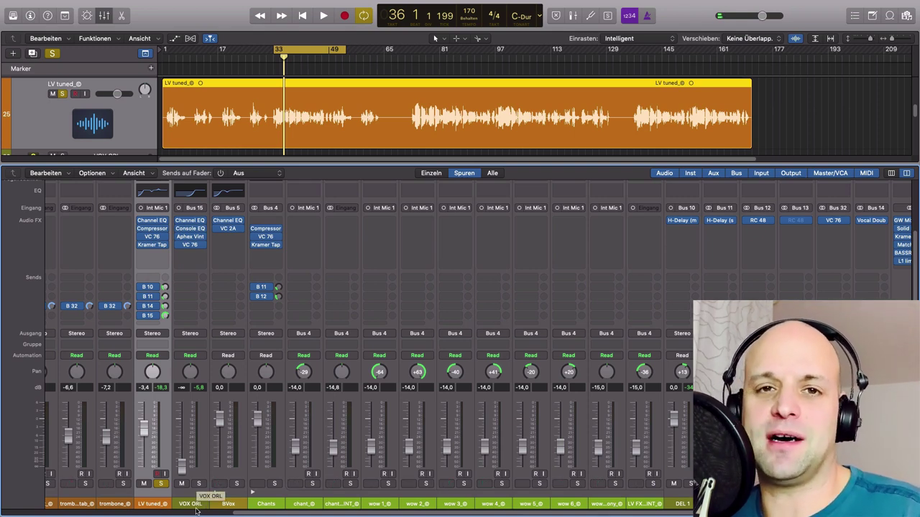
Solo VOX ORL alongside LV tuned and blend its fader in to −23.5 dB during playback
click(199, 483)
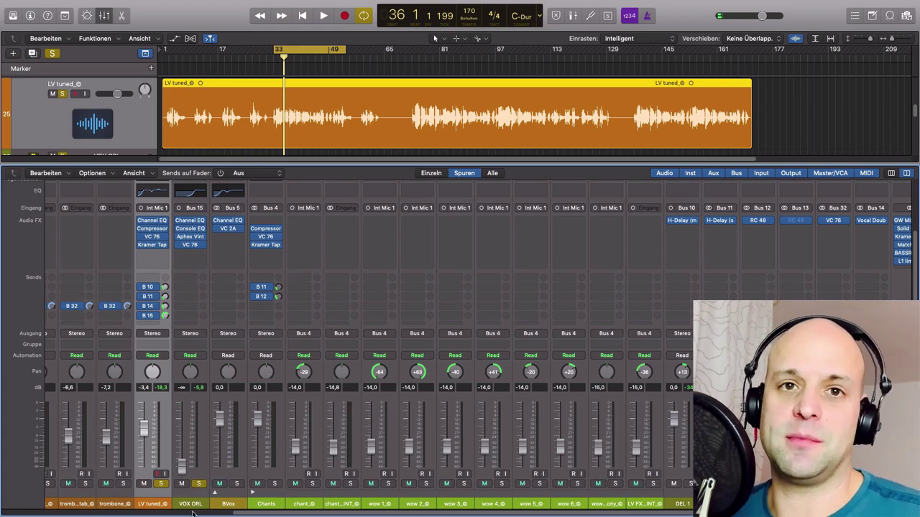
key(space)
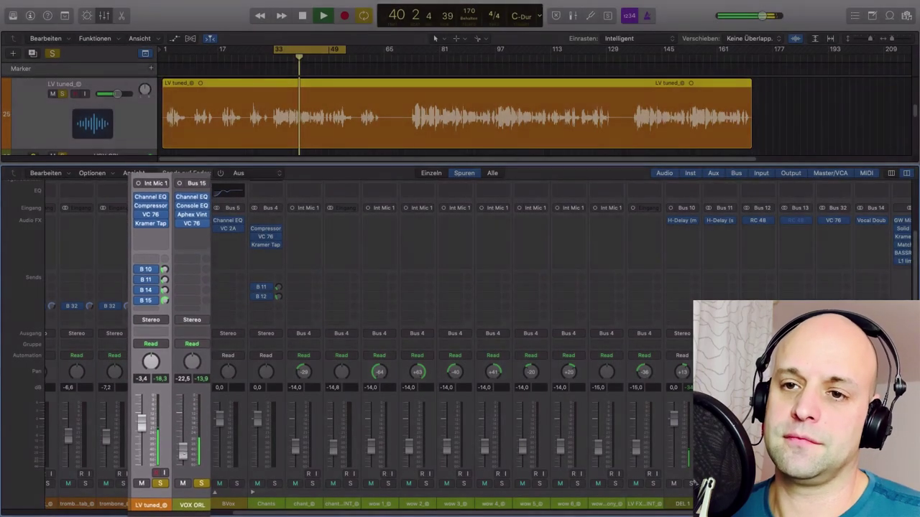
key(space)
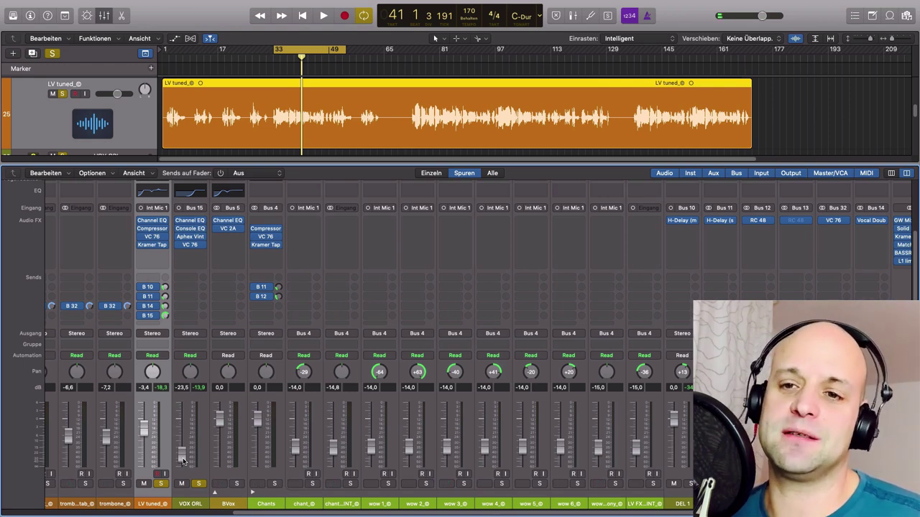
Unsolo VOX ORL and LV tuned, and pull the VOX ORL fader down to −∞
click(199, 486)
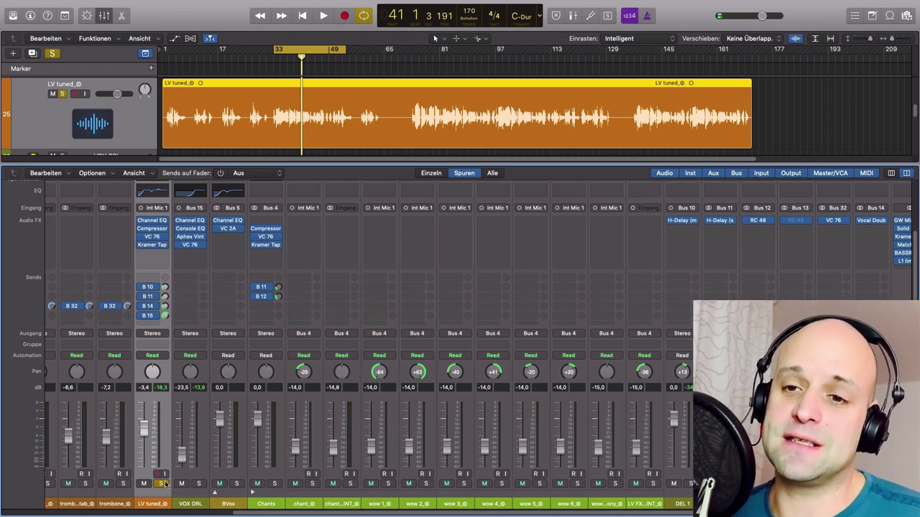
click(161, 483)
drag(182, 457, 189, 509)
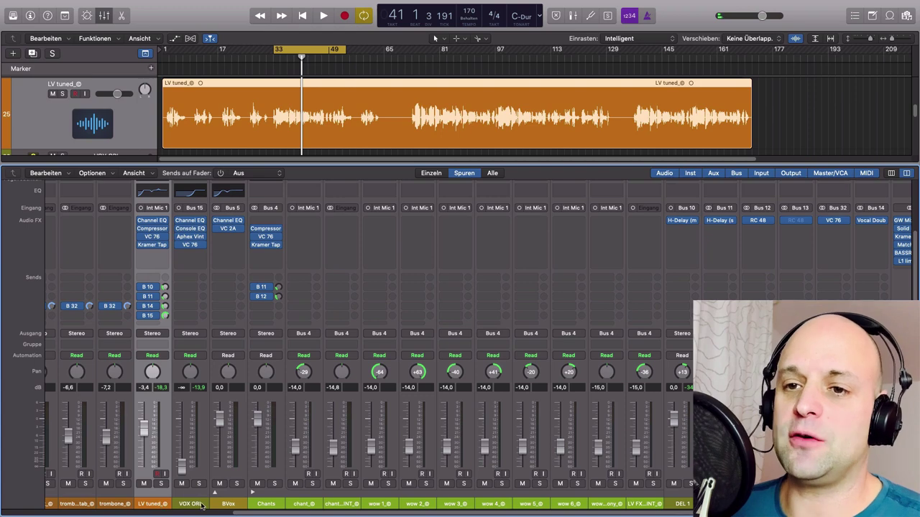
click(183, 458)
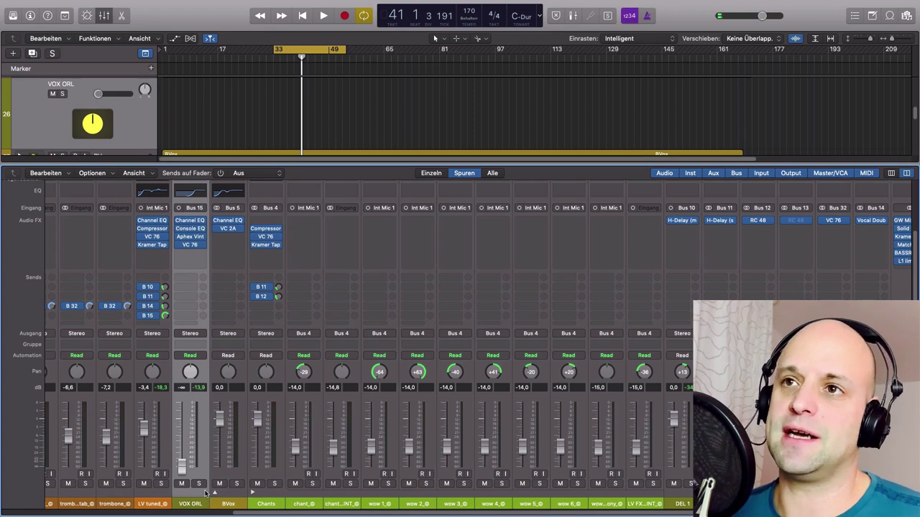
Balance LV tuned at −3.0 dB and VOX ORL at −17.6 dB in the full mix, muting and unmuting VOX ORL to compare
key(space)
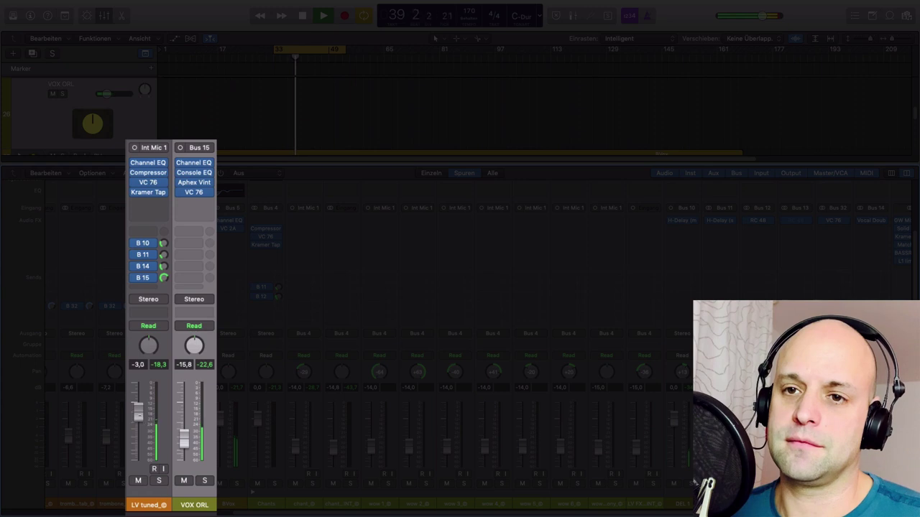
click(184, 481)
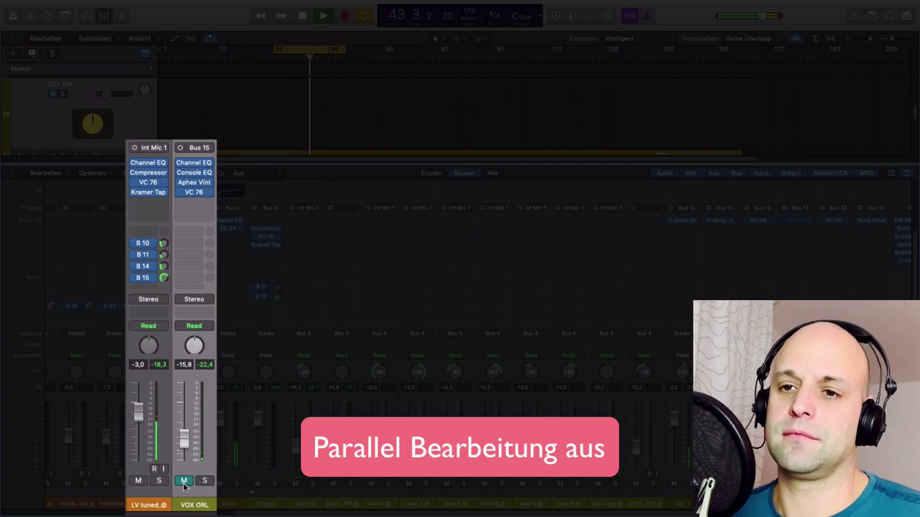
click(184, 481)
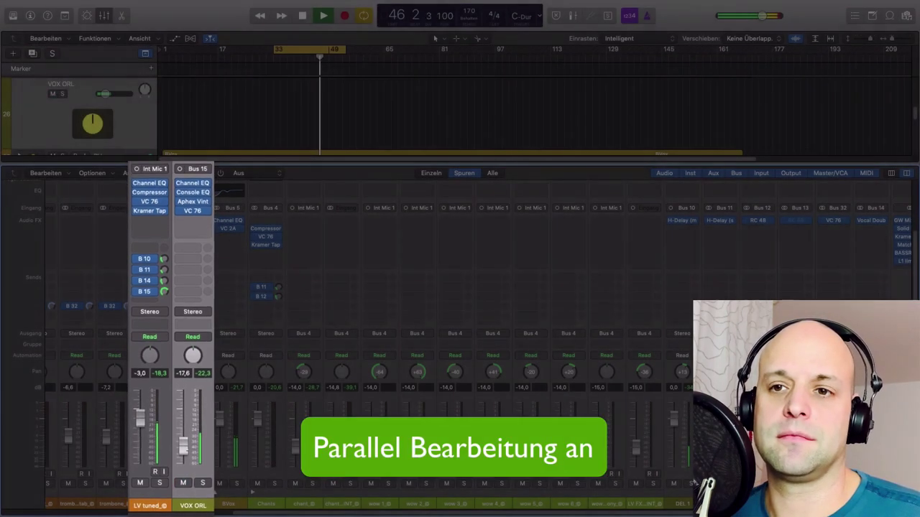
key(space)
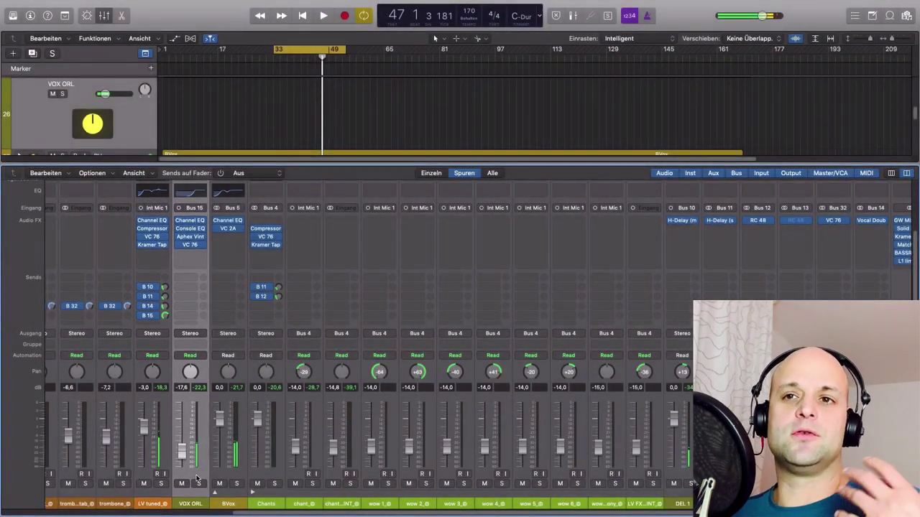